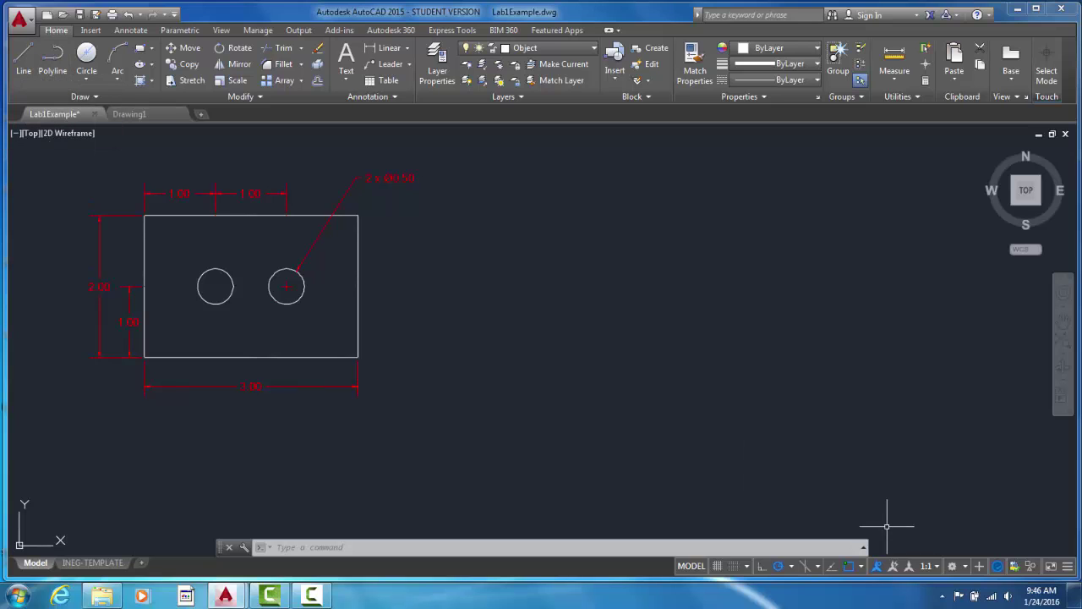
- Draw a 3 by 2 rectangle from four connected lines in the empty space beside the dimensioned example, starting at its lower-left corner
left_click(23, 59)
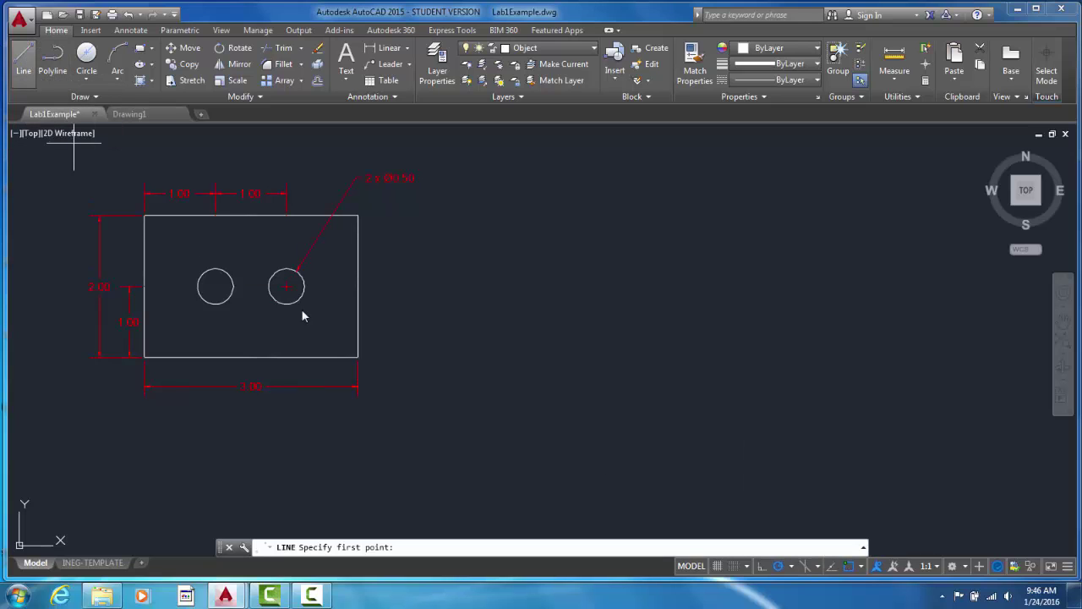
left_click(542, 351)
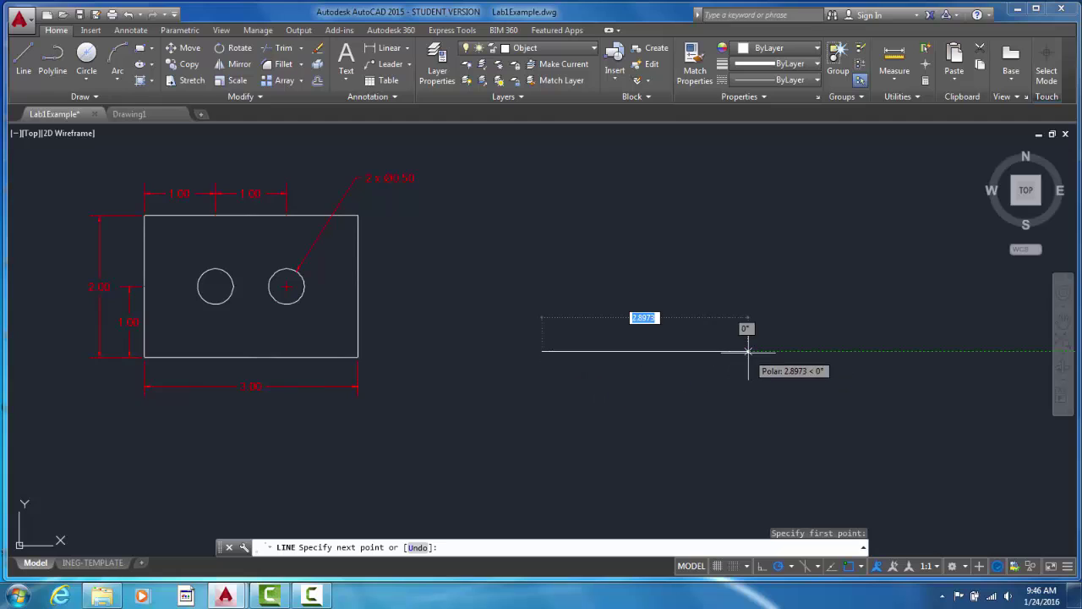
type("3")
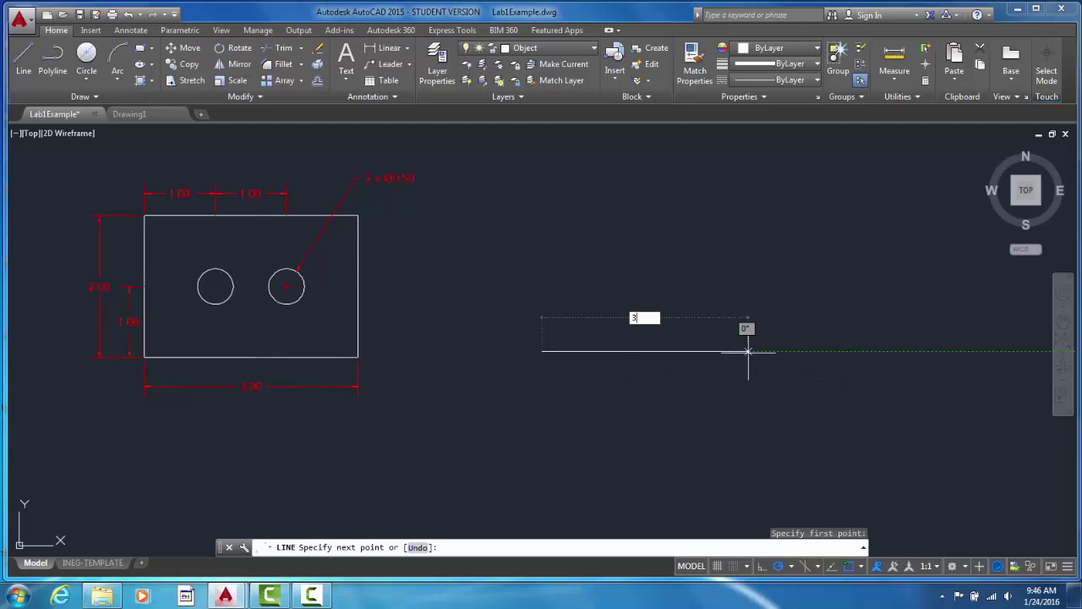
key("Return")
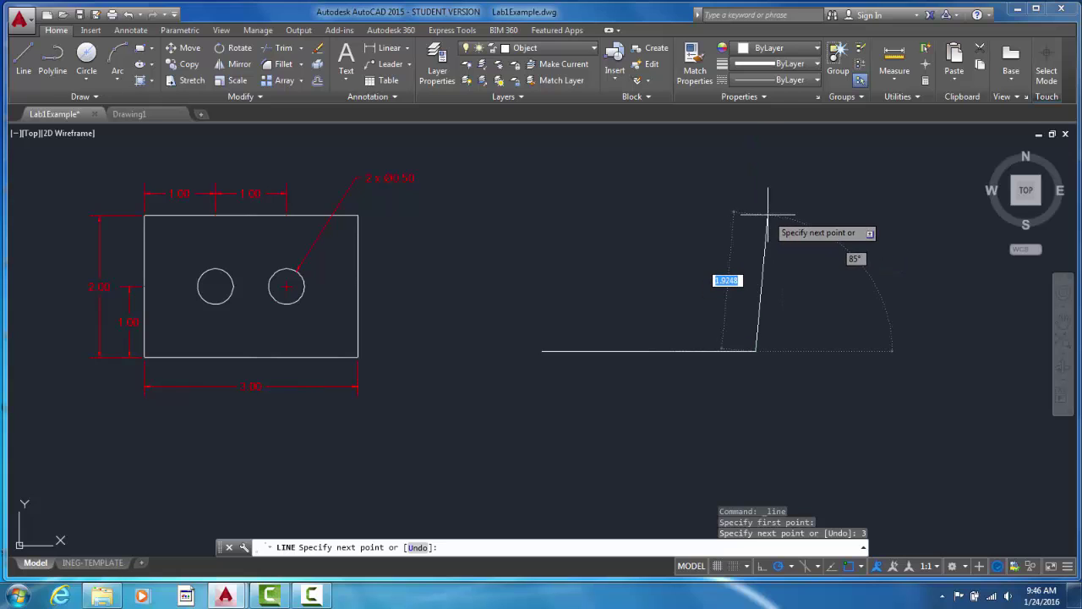
type("2")
key("Return")
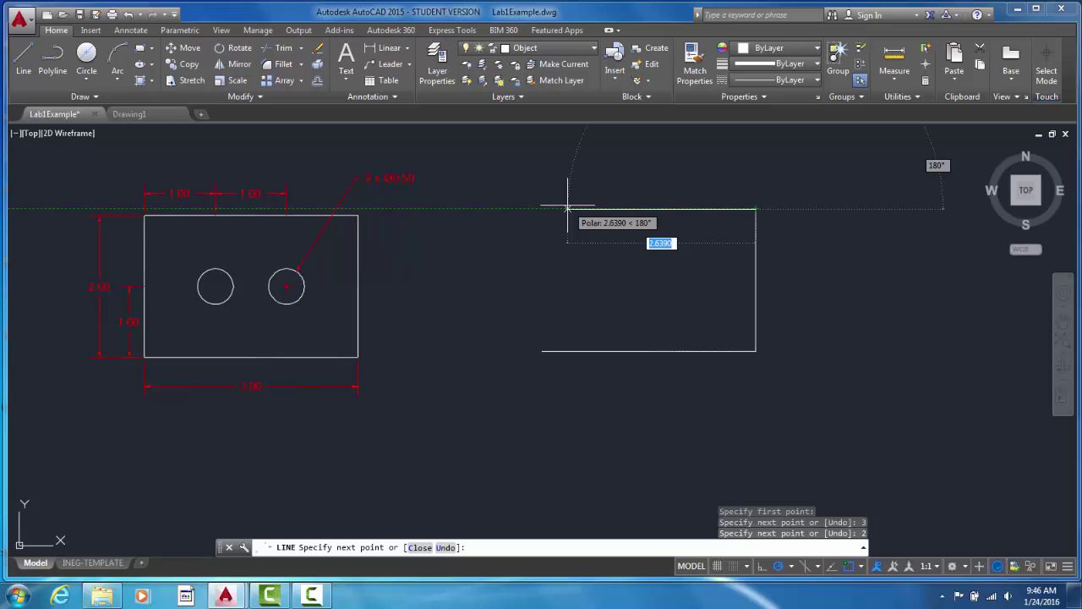
type("3")
key("Return")
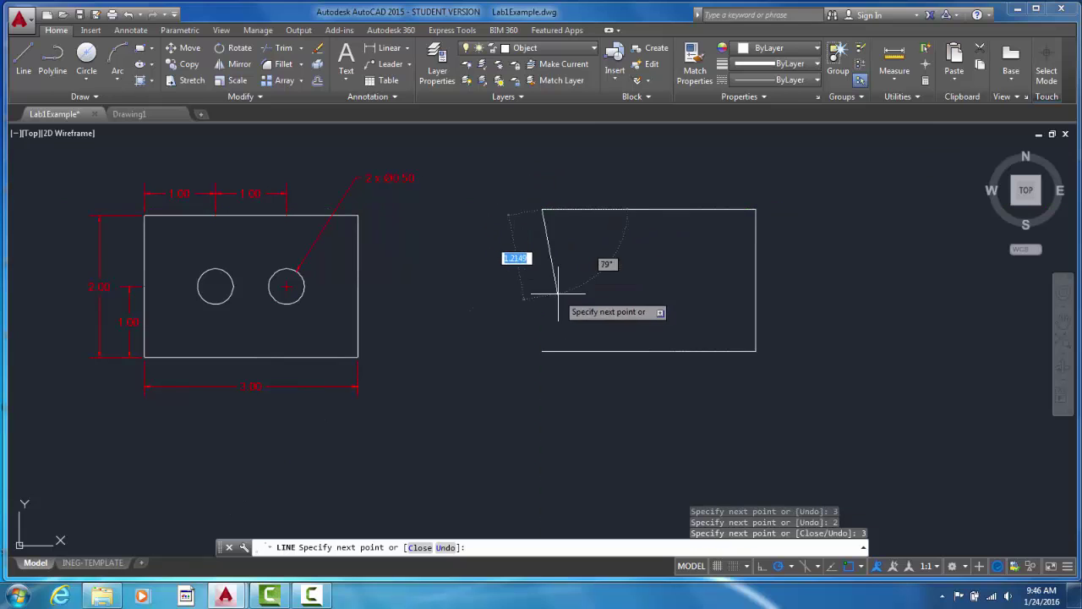
left_click(542, 350)
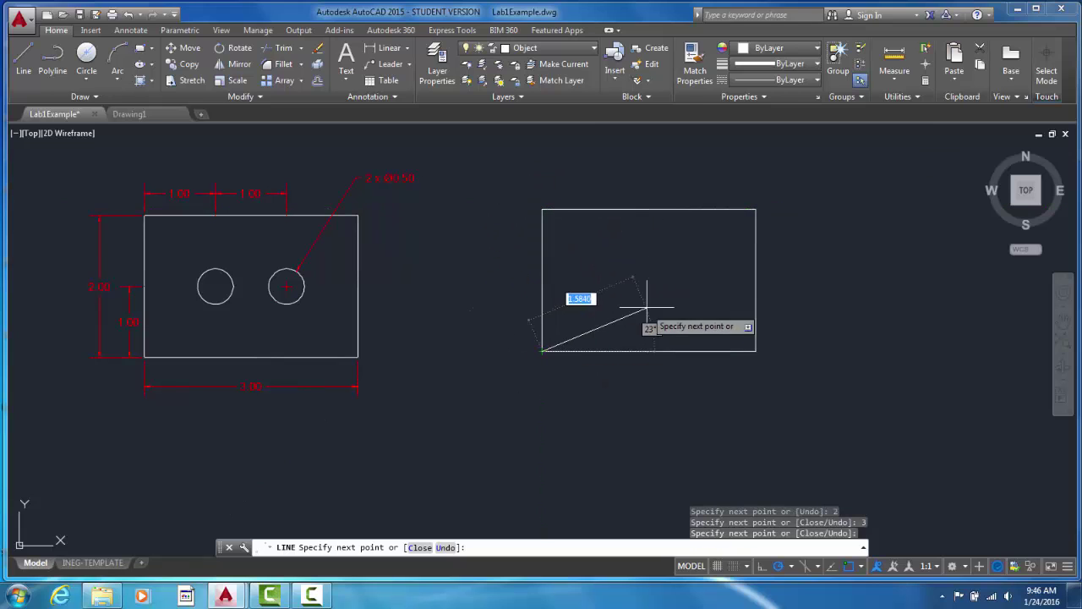
key("Return")
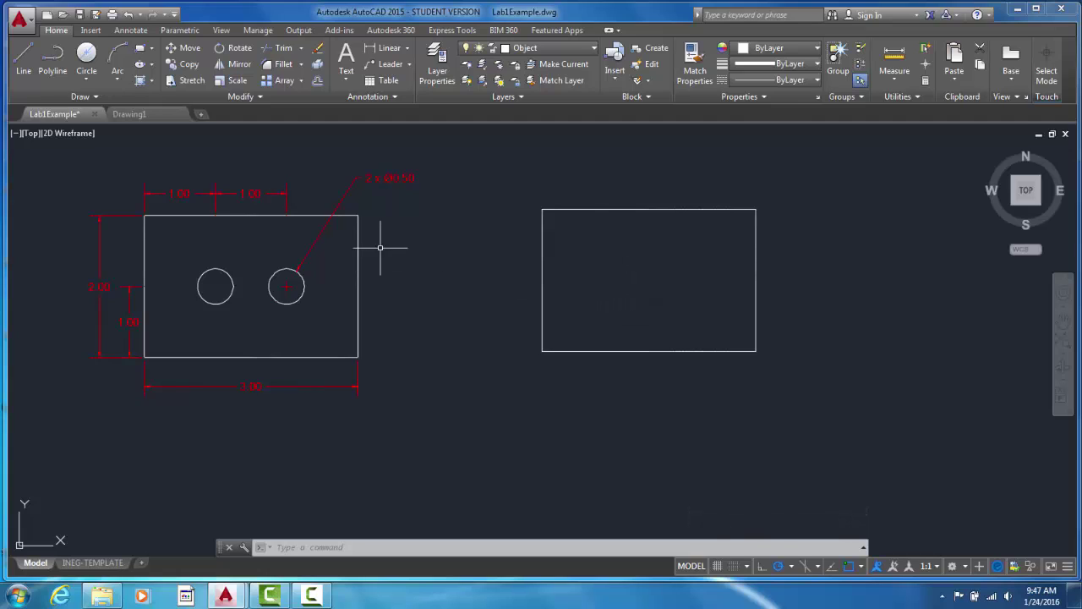
- Draw a circle of diameter 0.5 centred on the new rectangle's lower-left corner
left_click(86, 53)
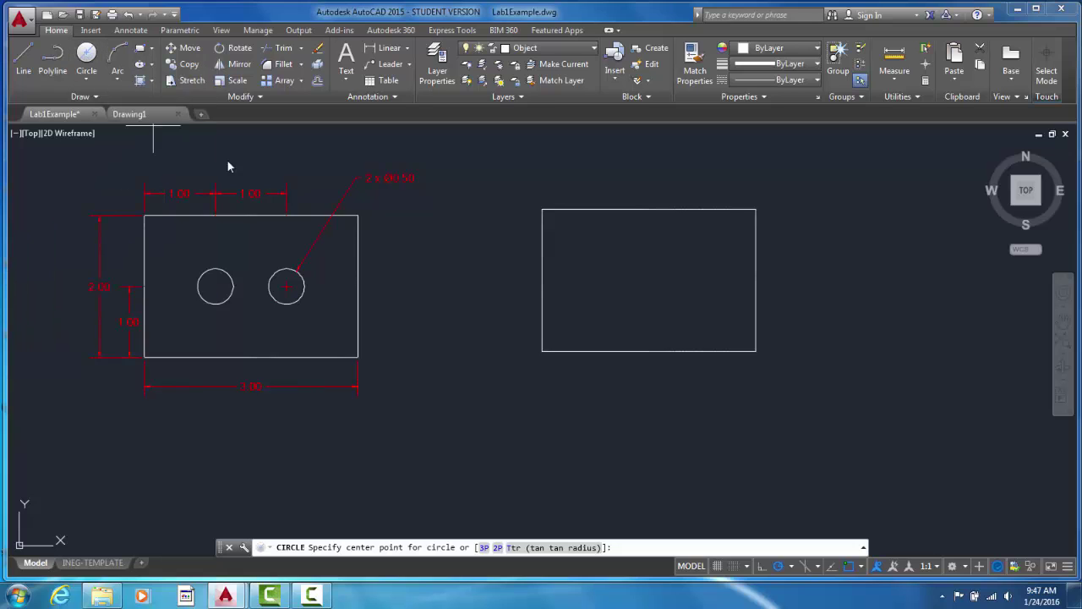
left_click(542, 351)
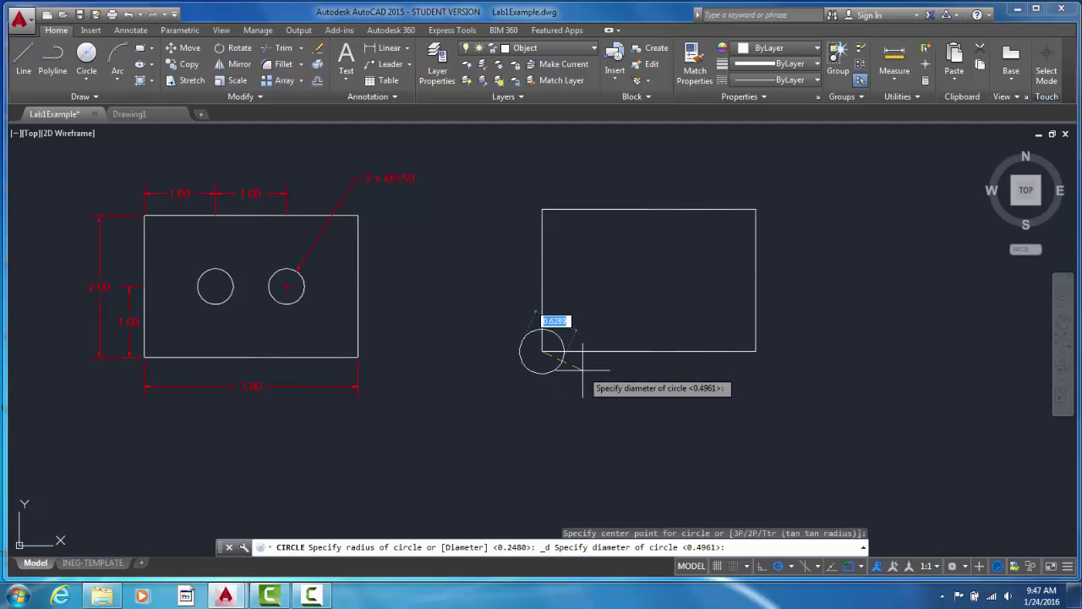
type(".5")
key("Return")
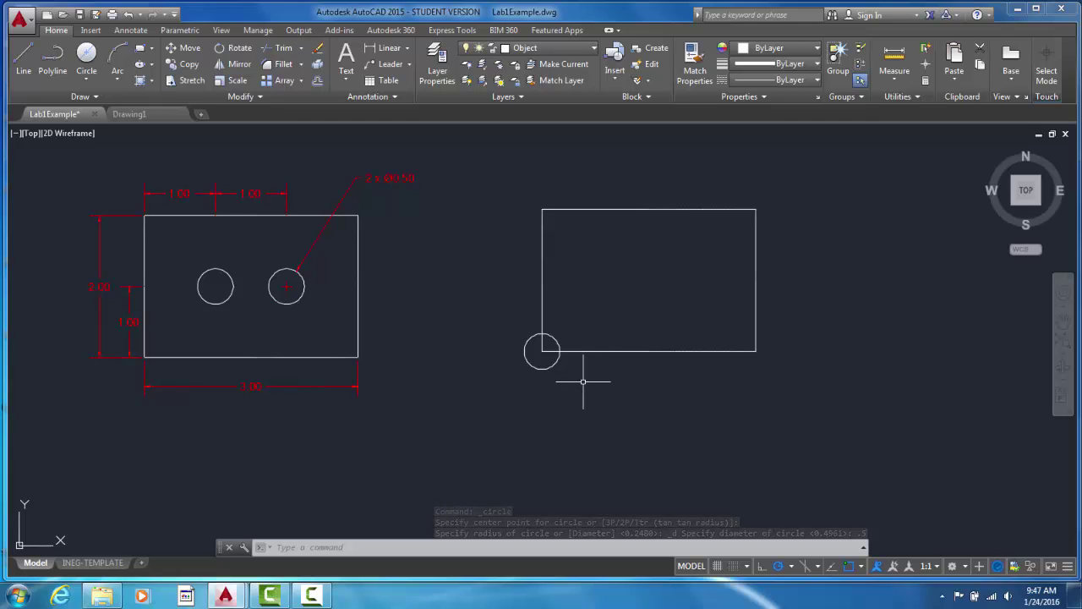
- Move the circle from the rectangle's lower-left corner by 1 unit in X and 1 unit in Y
left_click(187, 48)
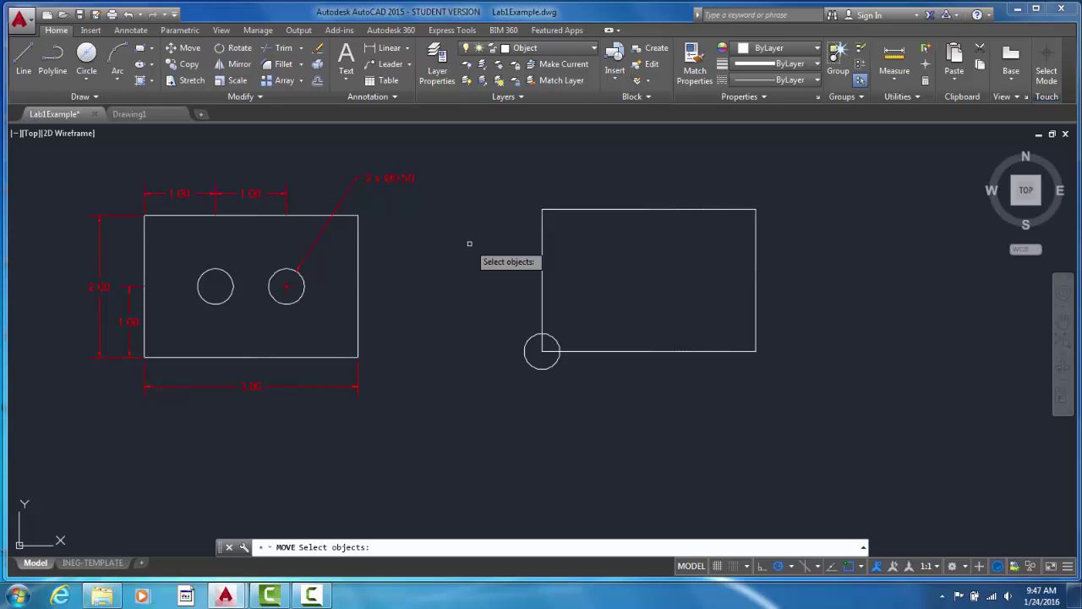
left_click(533, 367)
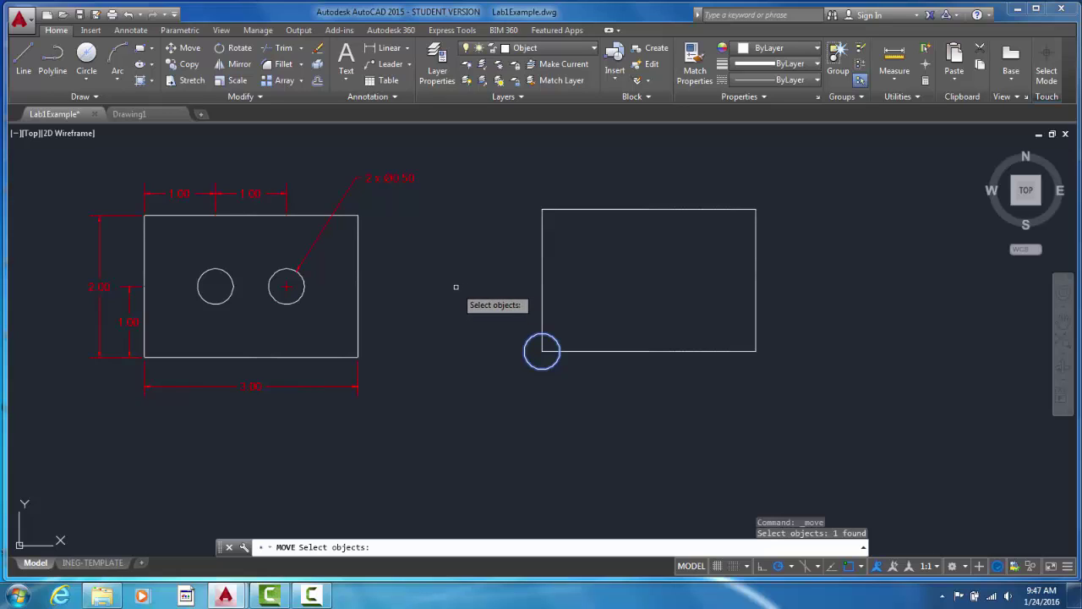
key("Return")
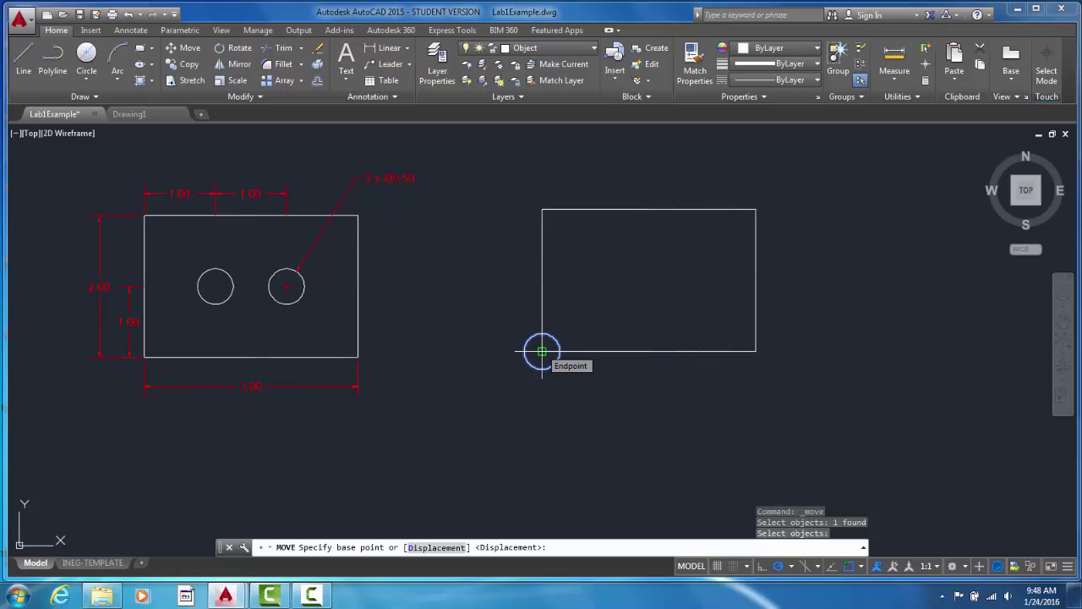
left_click(542, 351)
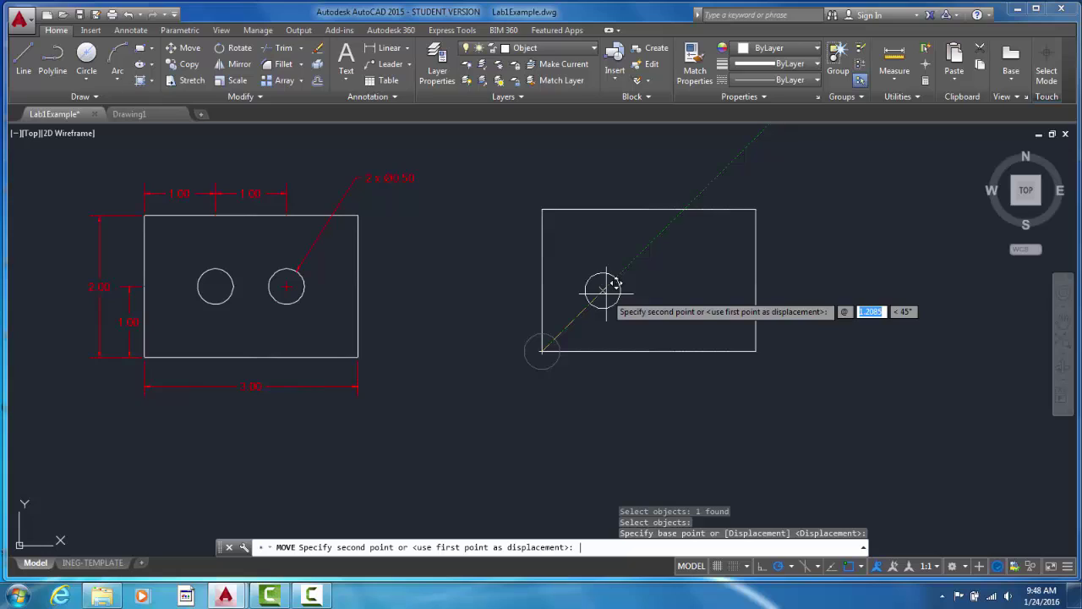
type("1")
key("Tab")
type("1")
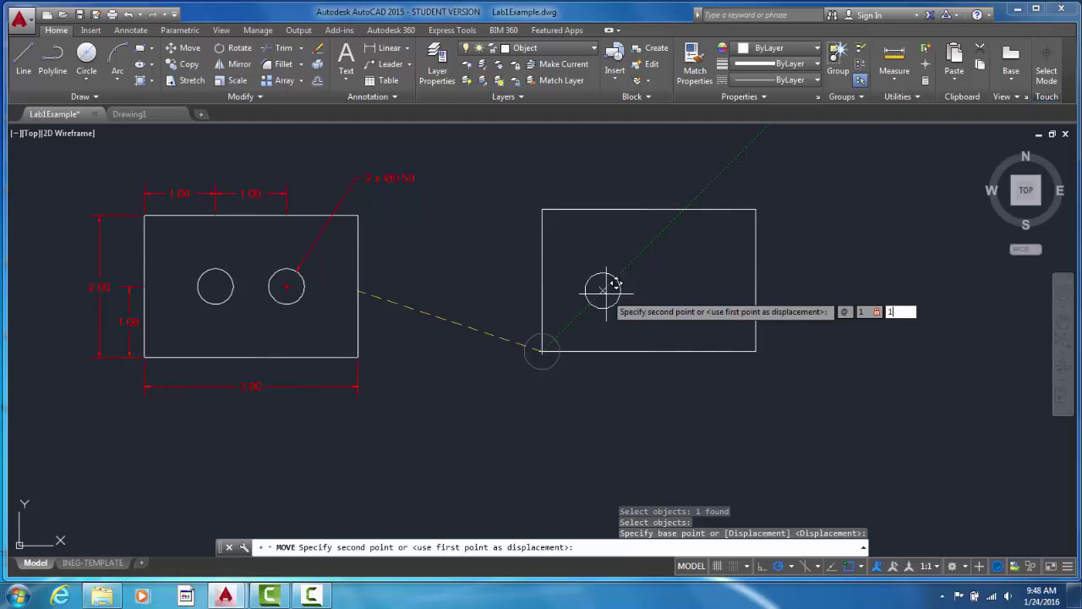
key("Return")
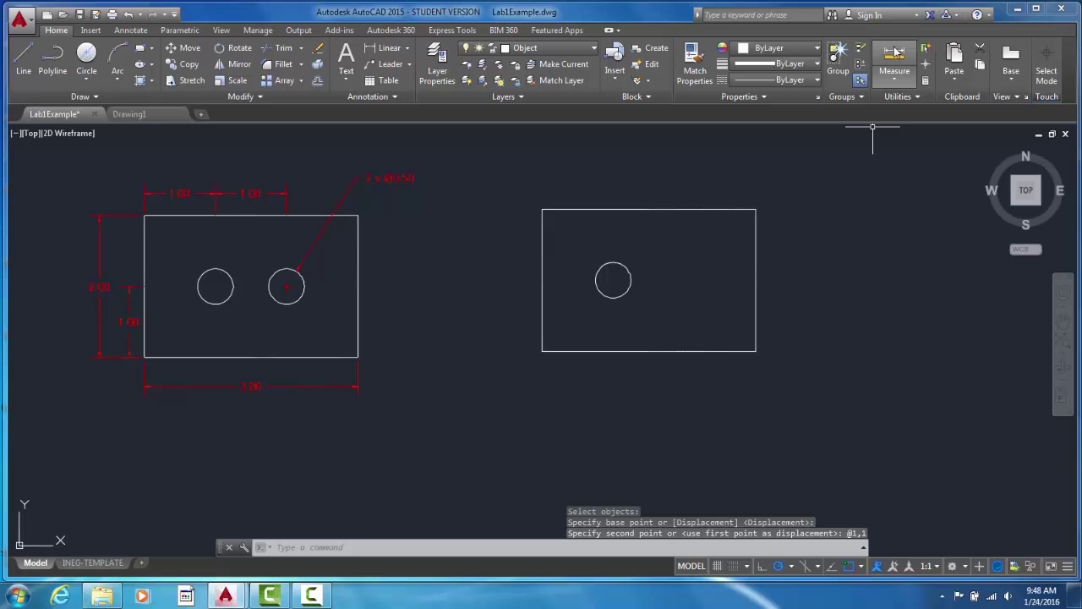
- Measure the distance from the new rectangle's lower-left corner to the circle's centre
left_click(894, 53)
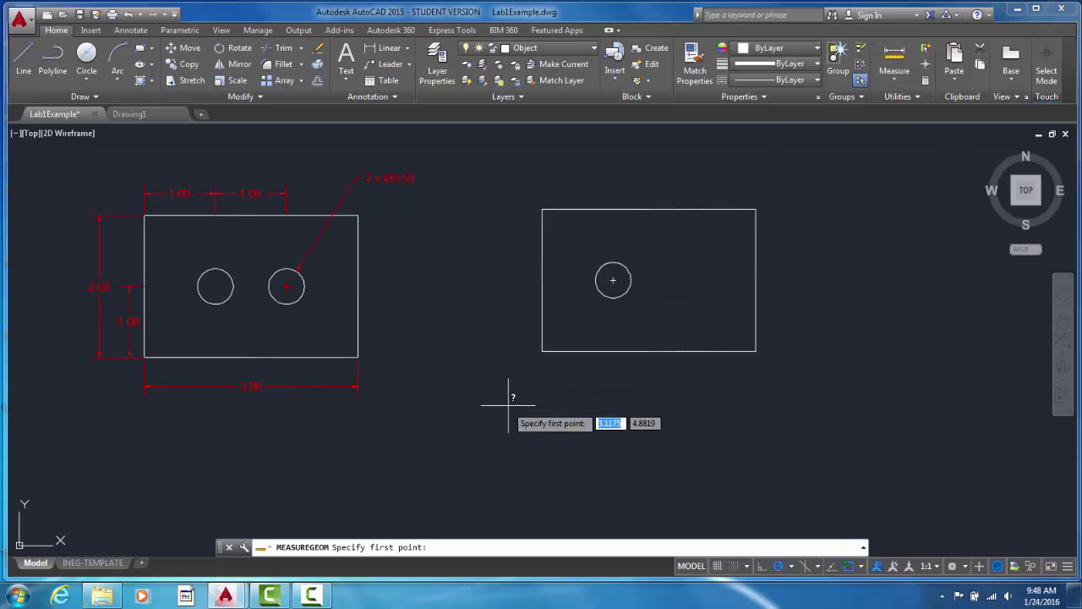
left_click(541, 349)
left_click(613, 280)
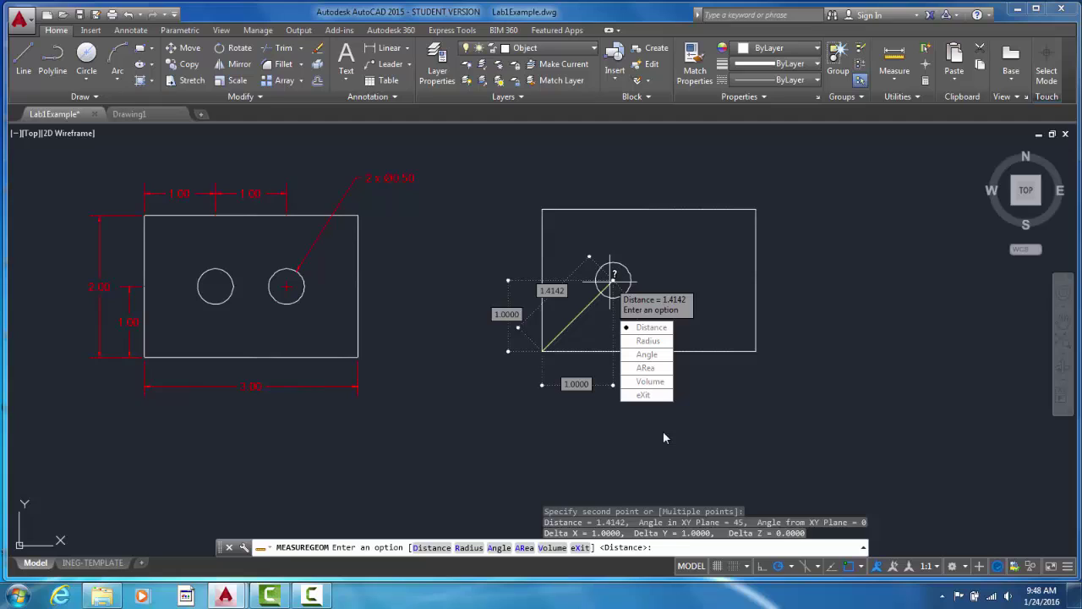
key("Escape")
key("Escape")
key("Escape")
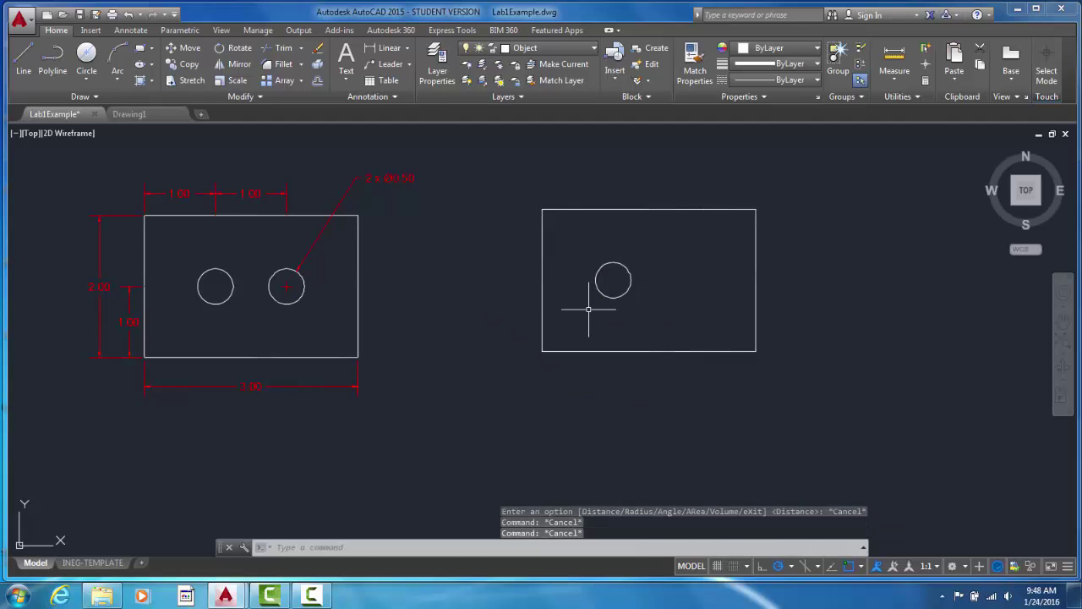
- Copy the circle from its centre 1 unit horizontally to the right with Ortho mode on
left_click(188, 64)
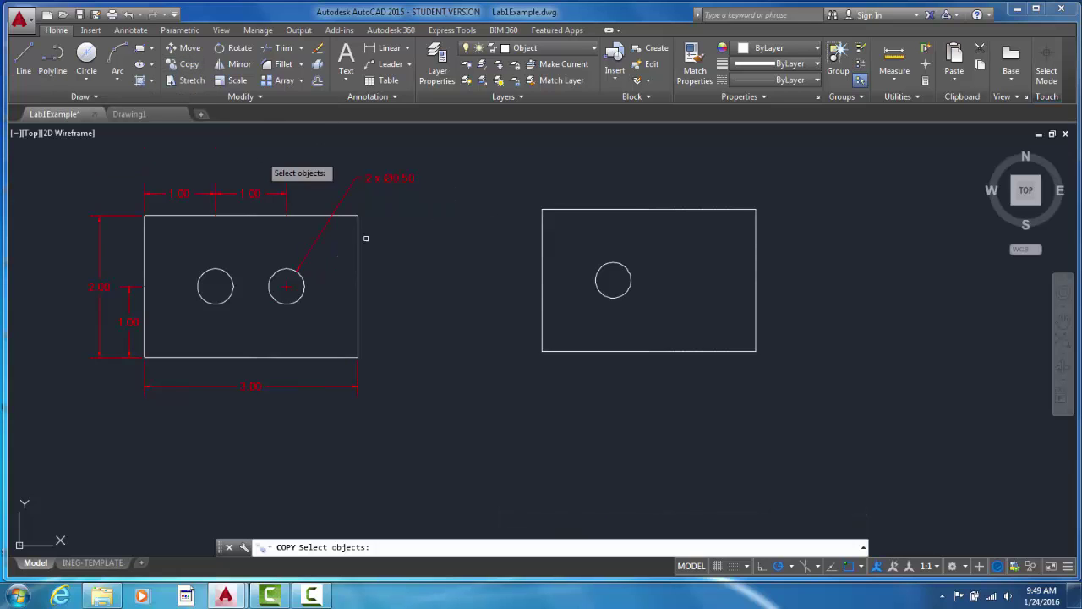
left_click(622, 265)
key("Return")
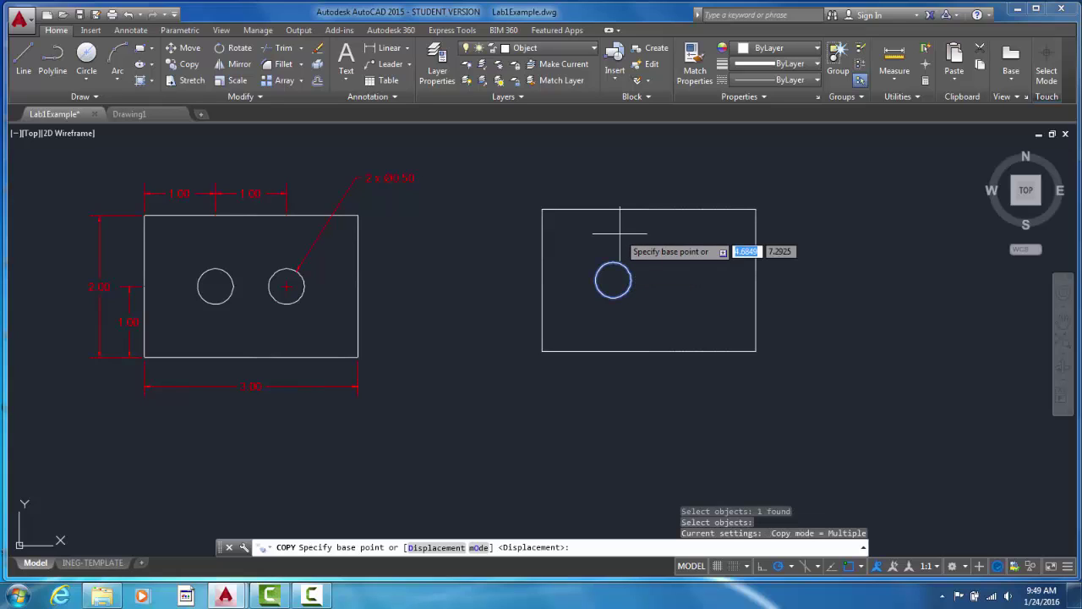
left_click(613, 279)
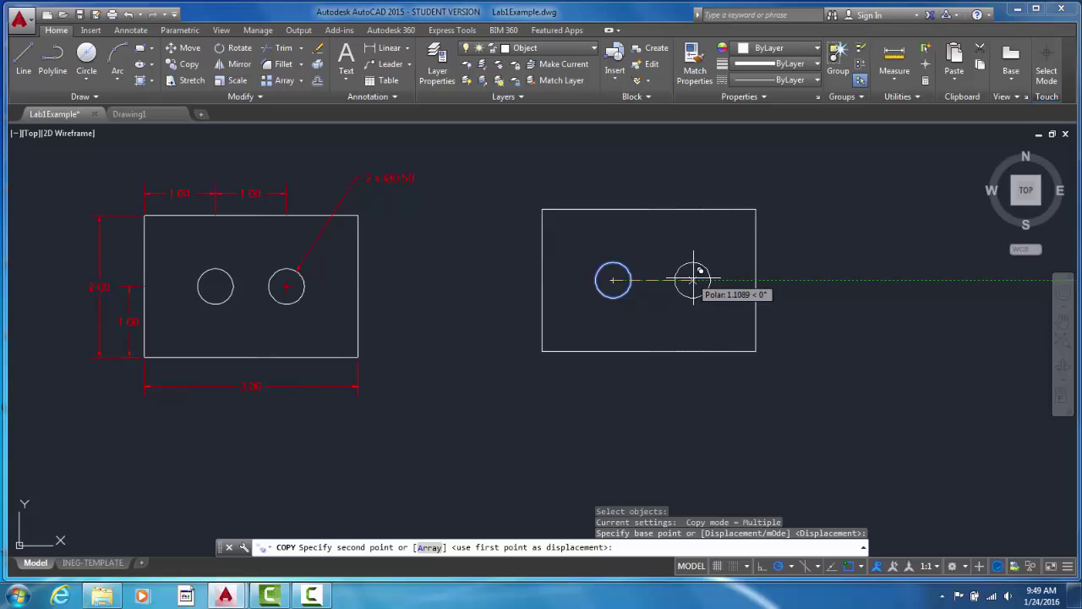
left_click(759, 569)
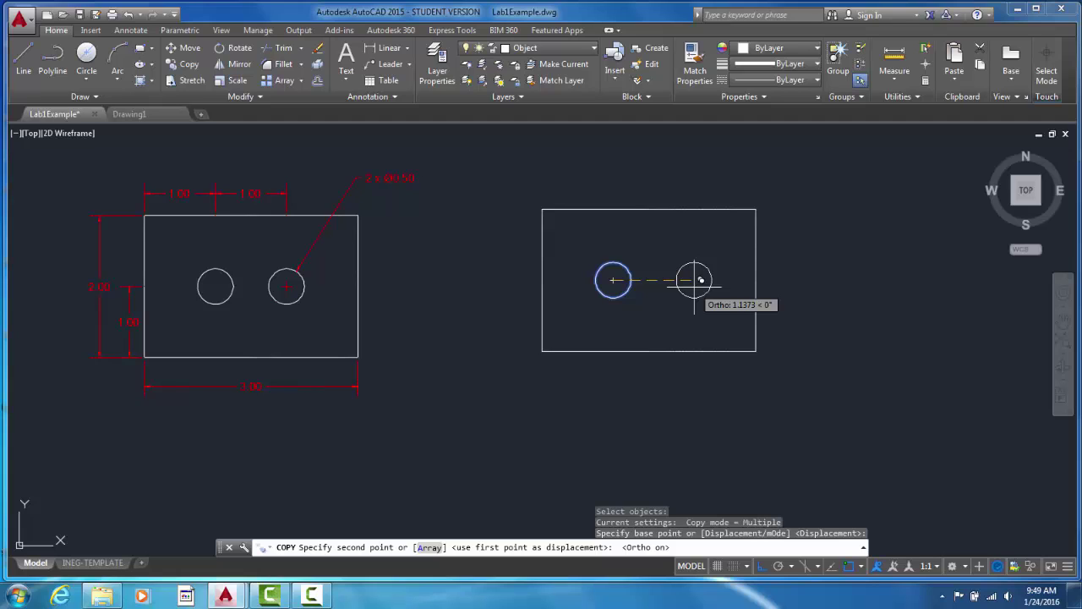
type("1")
key("Return")
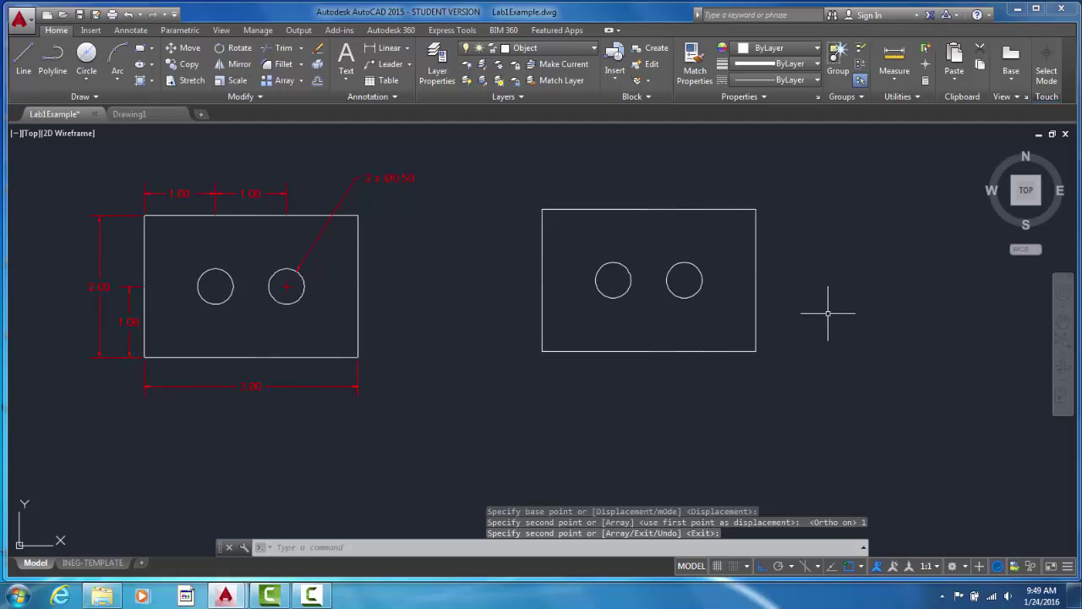
- Measure the distance between the centres of the two new circles
left_click(894, 55)
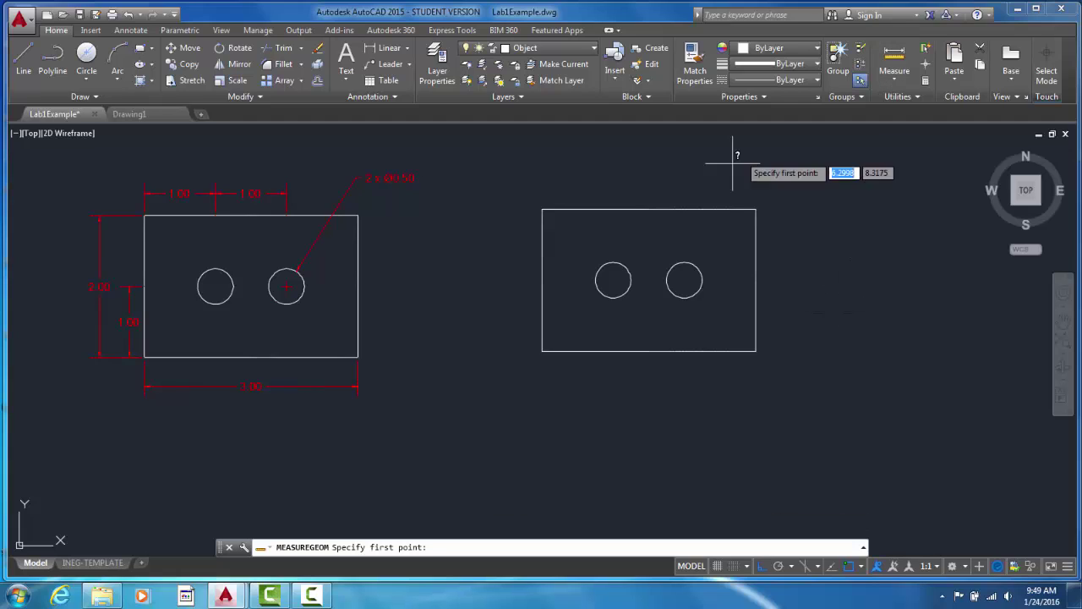
left_click(612, 280)
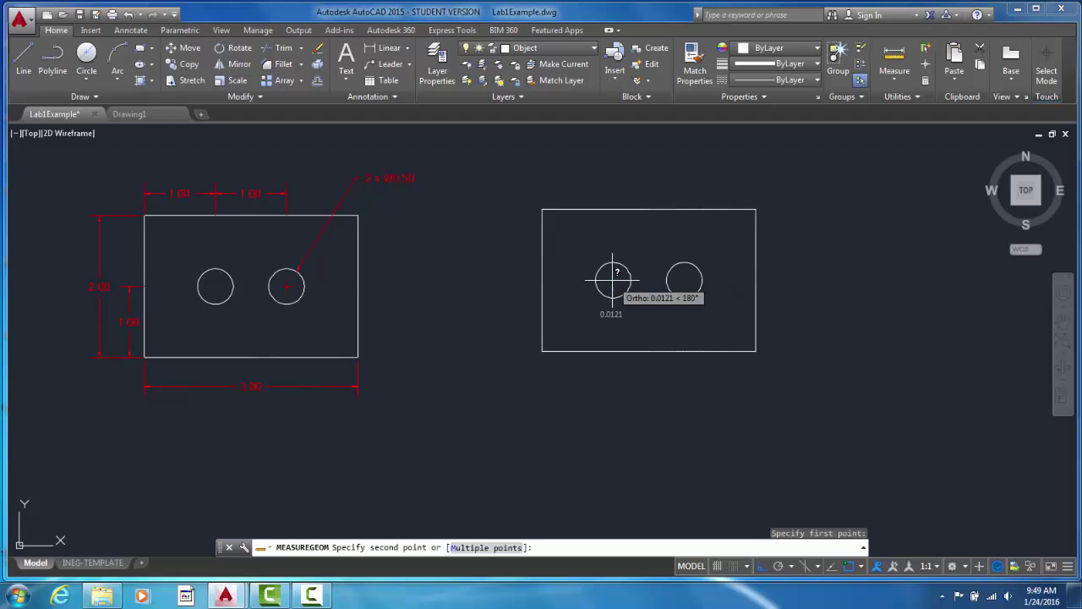
left_click(684, 279)
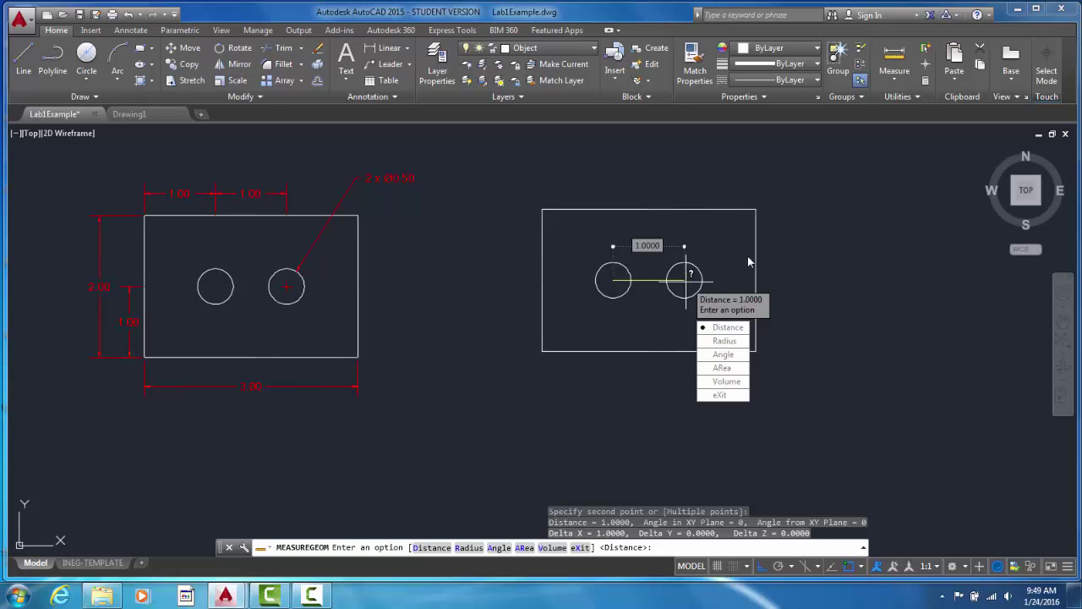
key("Escape")
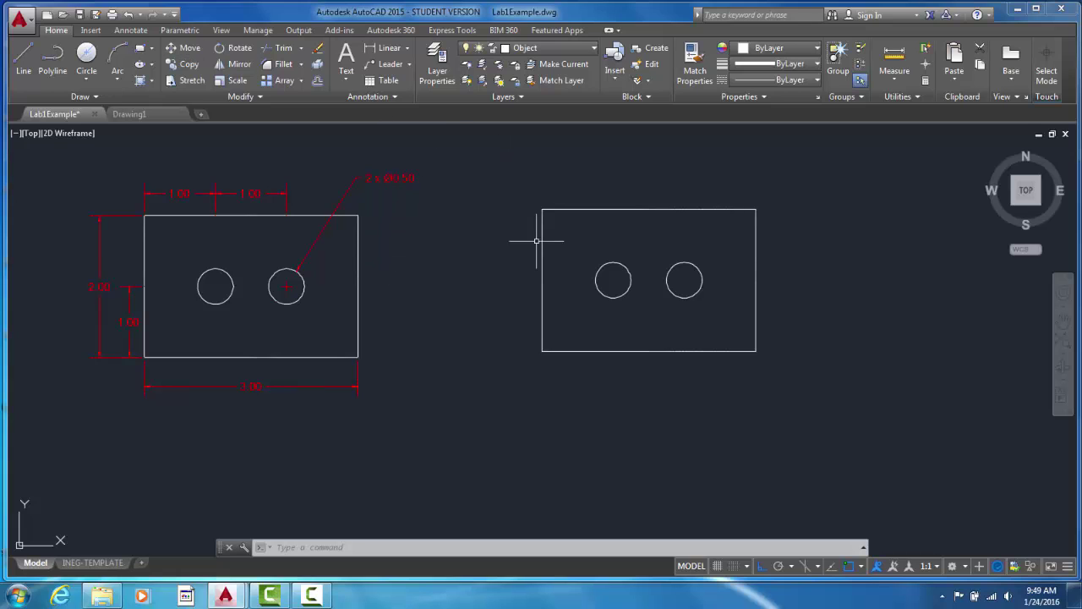
- Select the new rectangle with both circles and shift them together slightly downward
mouse_move(502, 181)
left_mouse_down()
mouse_move(854, 392)
mouse_move(671, 317)
mouse_move(507, 205)
mouse_move(505, 167)
left_mouse_up()
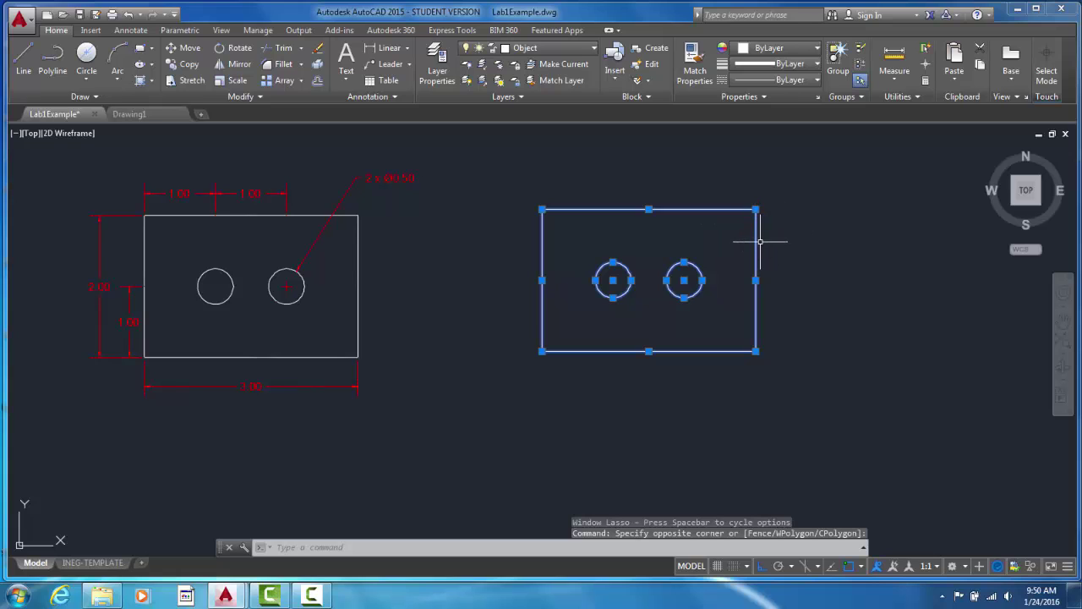
mouse_move(756, 254)
left_mouse_down()
mouse_move(766, 265)
mouse_move(753, 308)
mouse_move(671, 305)
mouse_move(749, 299)
mouse_move(797, 251)
mouse_move(822, 289)
mouse_move(755, 292)
mouse_move(730, 258)
mouse_move(735, 267)
mouse_move(637, 268)
mouse_move(758, 265)
left_mouse_up()
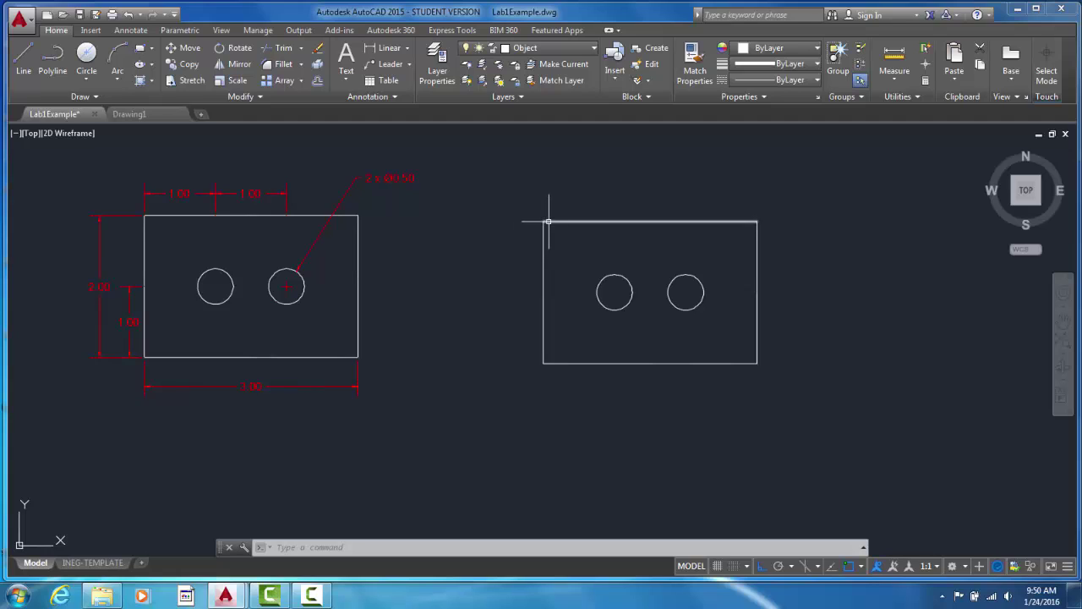
- Try to fillet the new rectangle's upper-left corner between its top and left edges, leaving the radius setting as it is
left_click(300, 65)
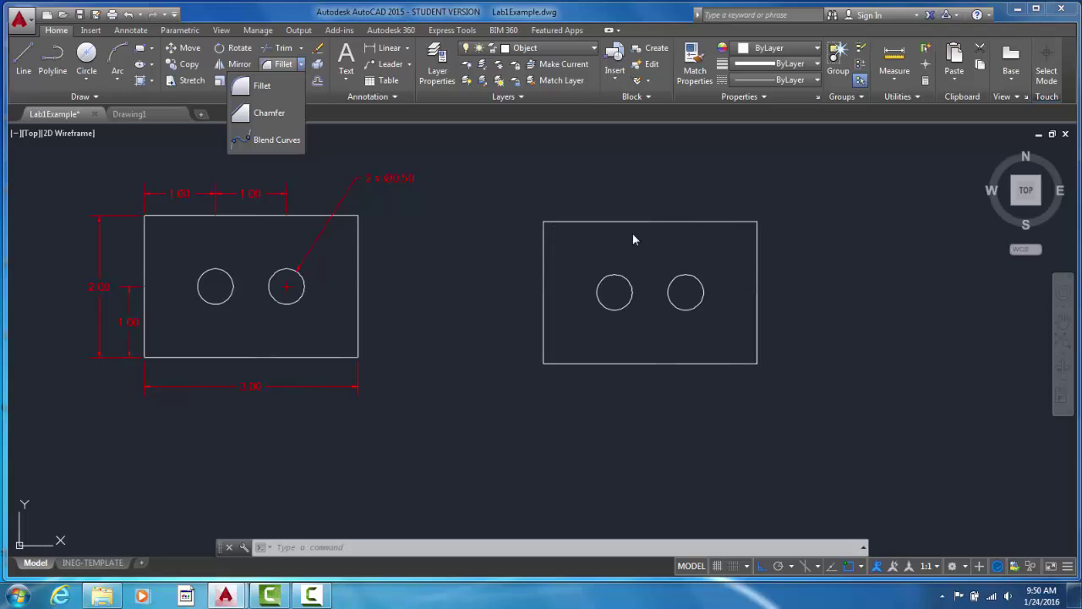
left_click(258, 85)
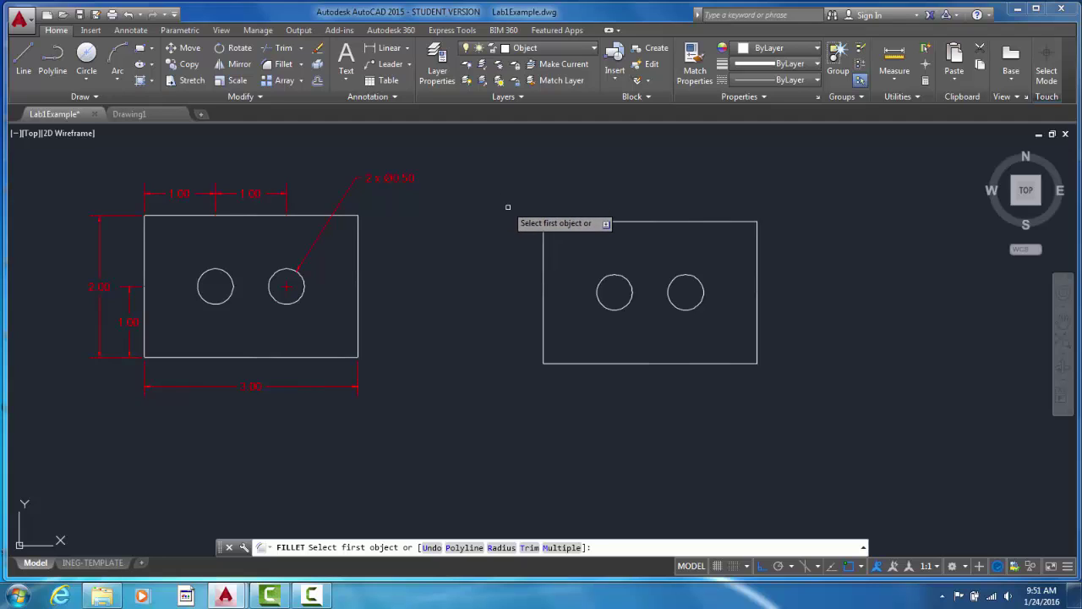
left_click(551, 224)
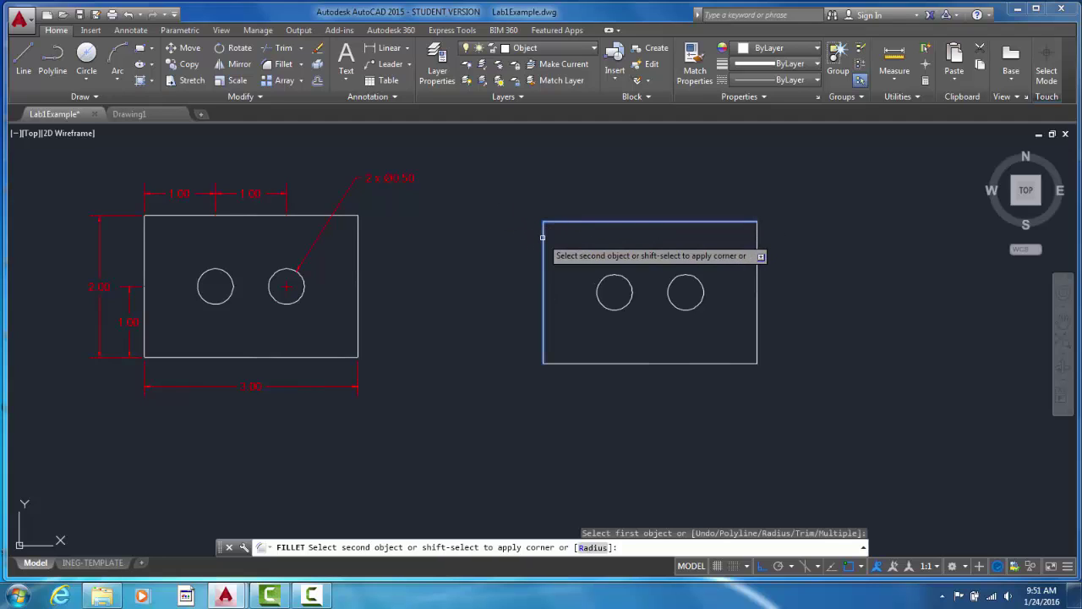
left_click(542, 237)
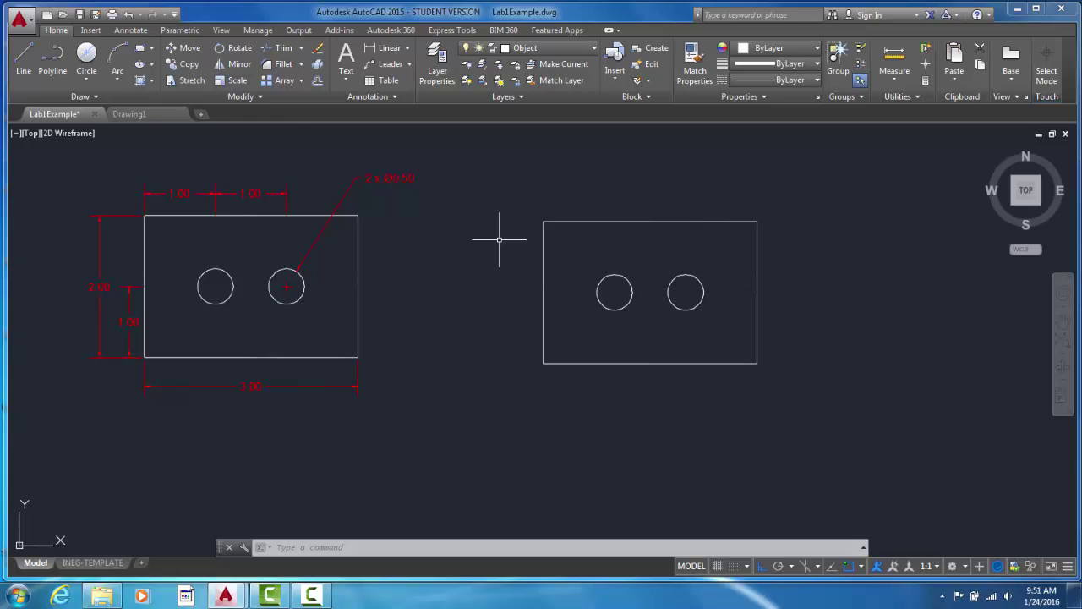
- Fillet the new rectangle's upper-left corner between its left and top edges with a radius of 0.25
left_click(285, 65)
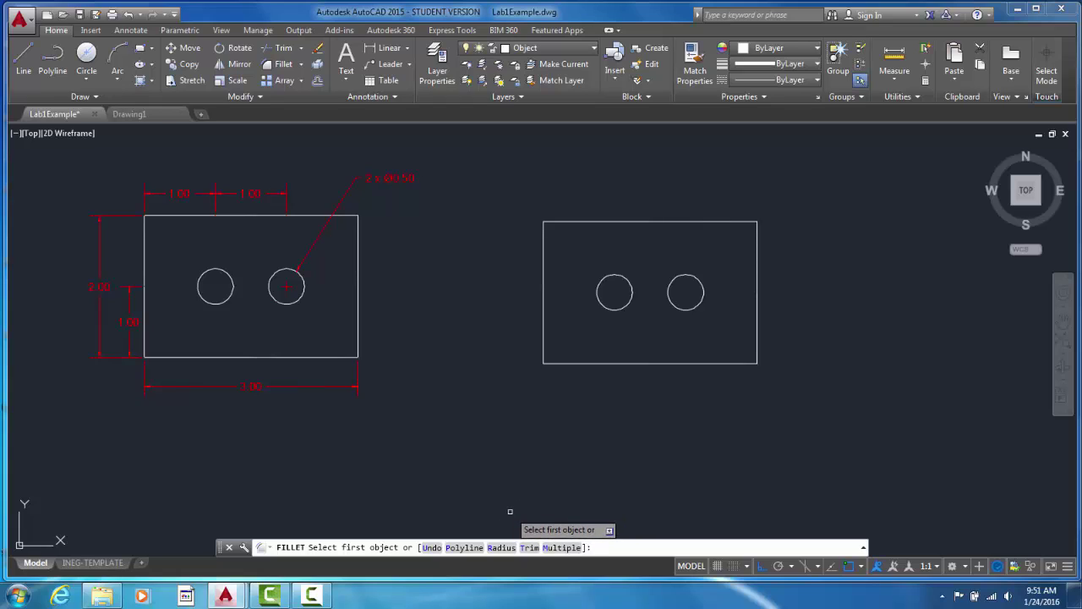
type("r")
key("Return")
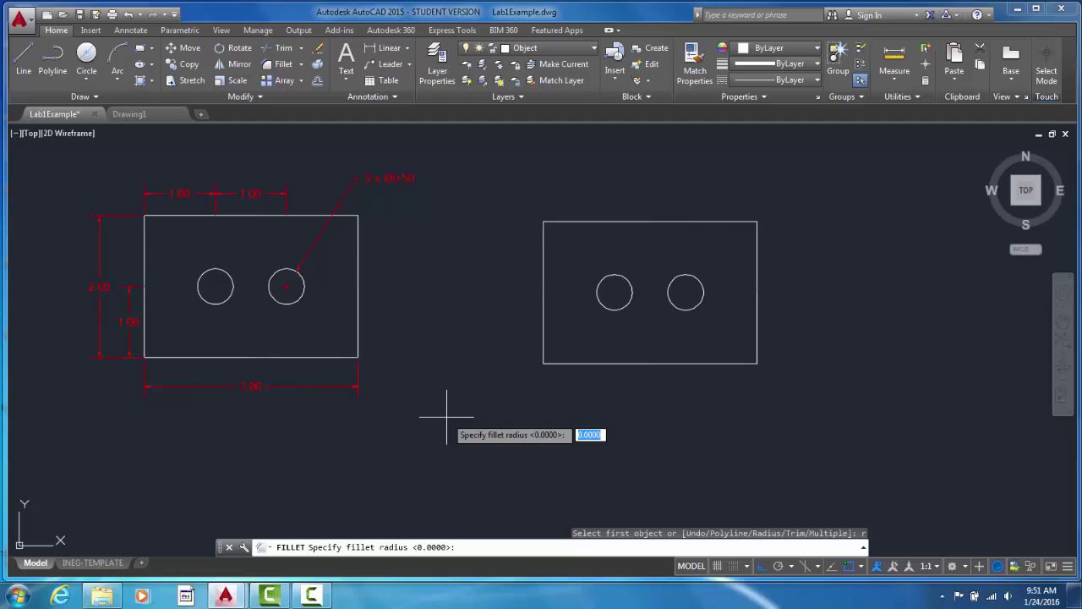
type(".25")
key("Return")
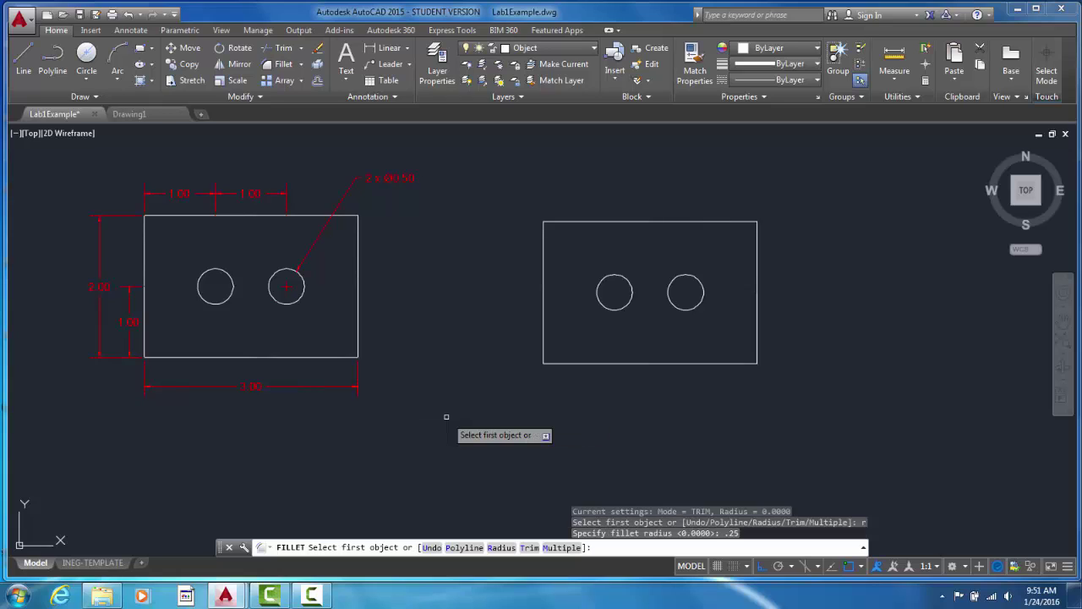
left_click(544, 262)
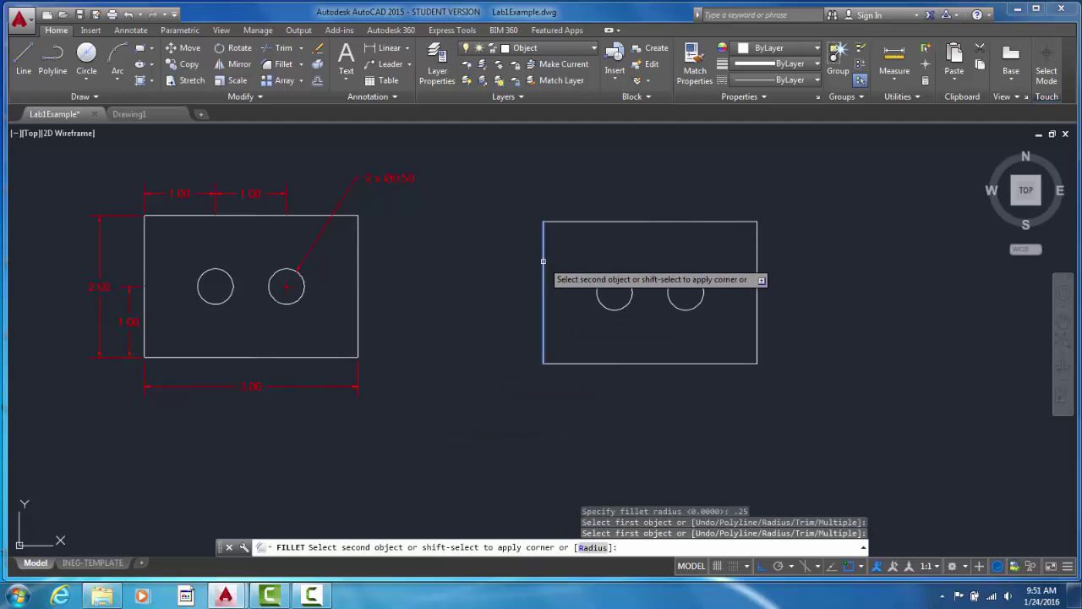
left_click(593, 222)
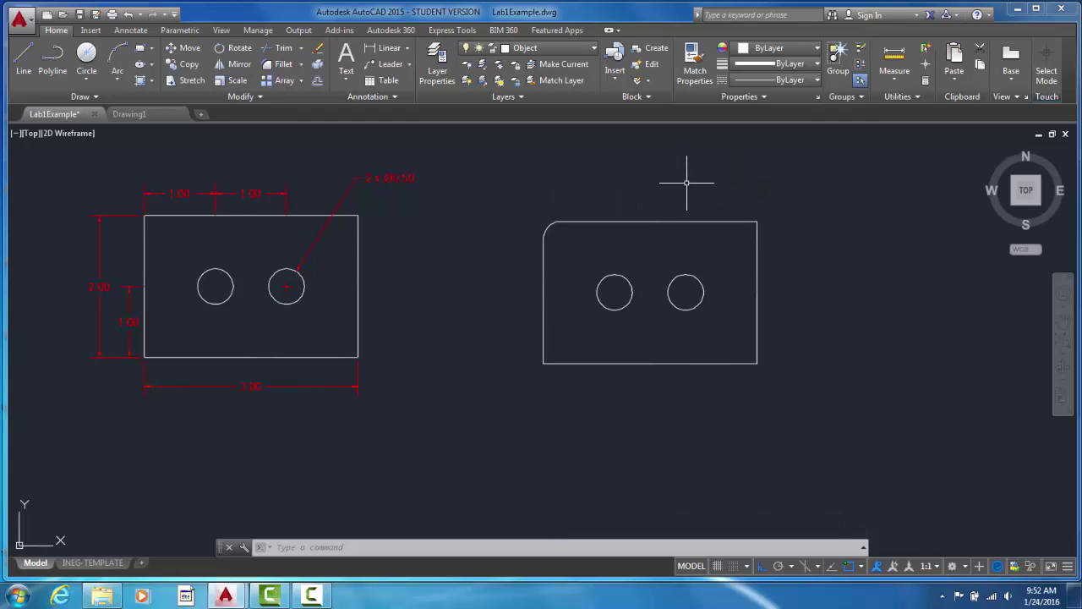
- Fillet the new rectangle's upper-right corner between its top and right edges, keeping the same radius
type("f")
key("Return")
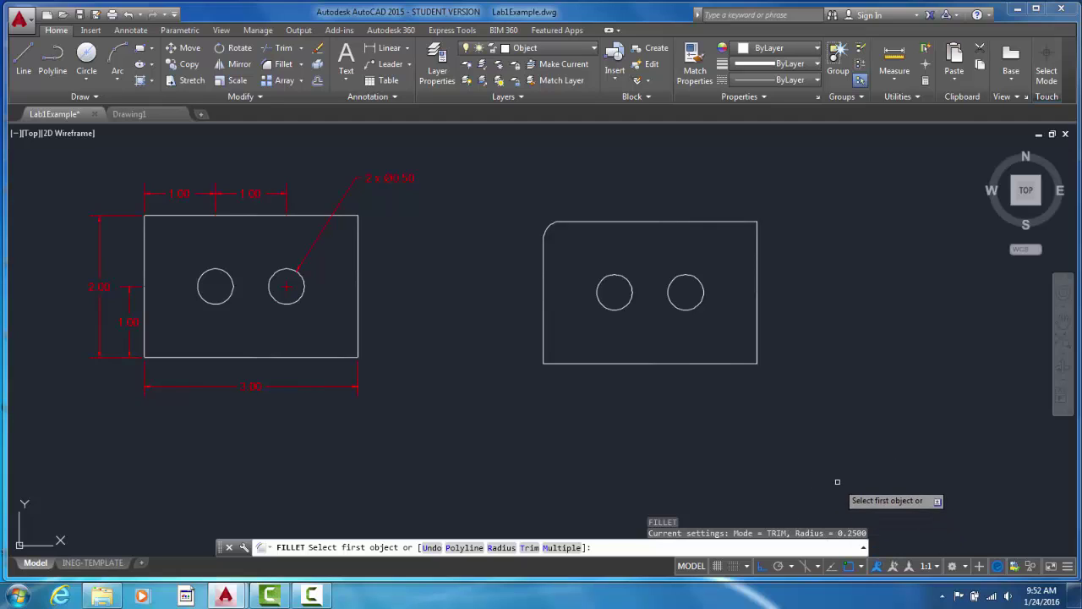
left_click(726, 223)
left_click(756, 254)
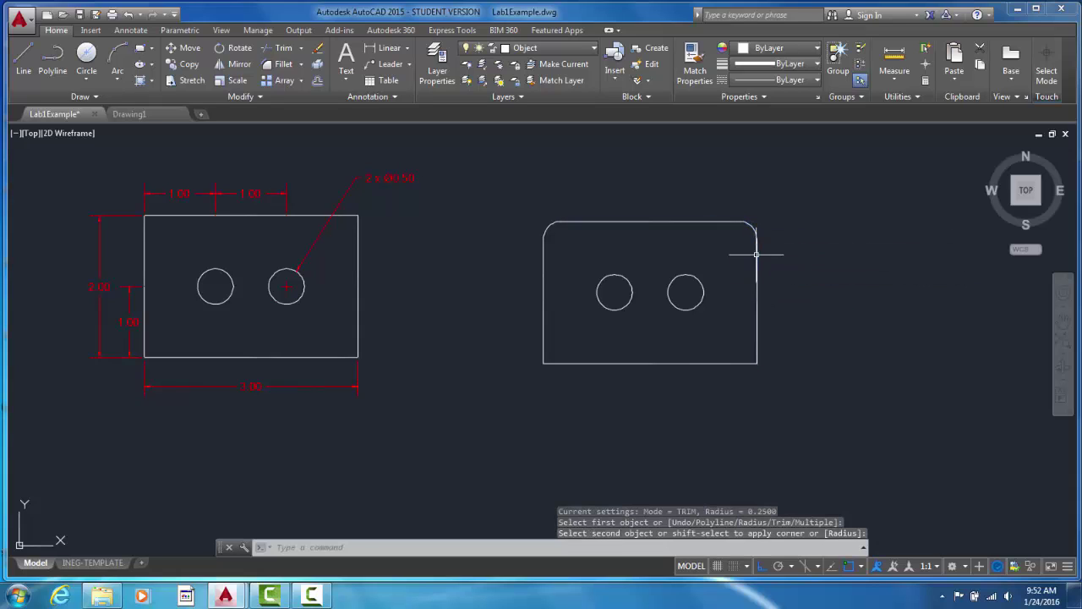
key("Return")
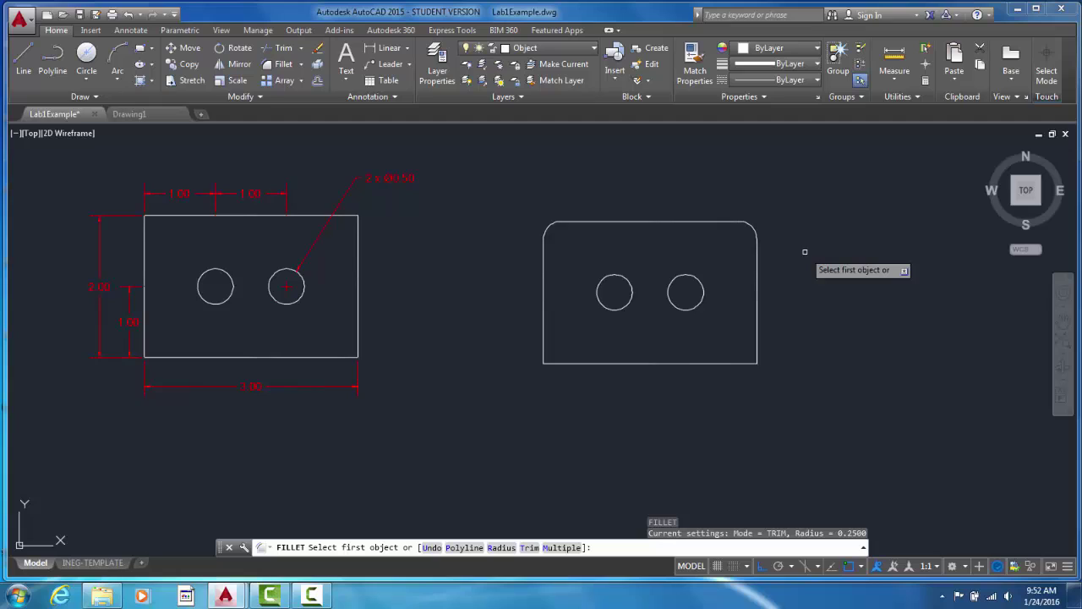
key("Escape")
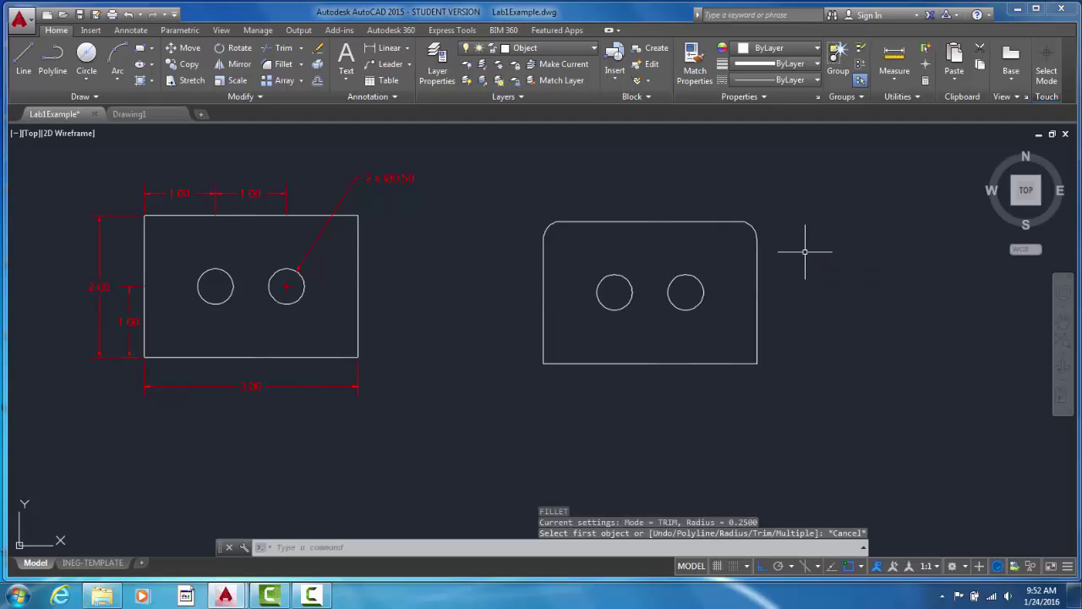
- Chamfer the new rectangle's lower-left corner with distances of 0.25 along the bottom edge and 0.125 along the left edge
left_click(302, 65)
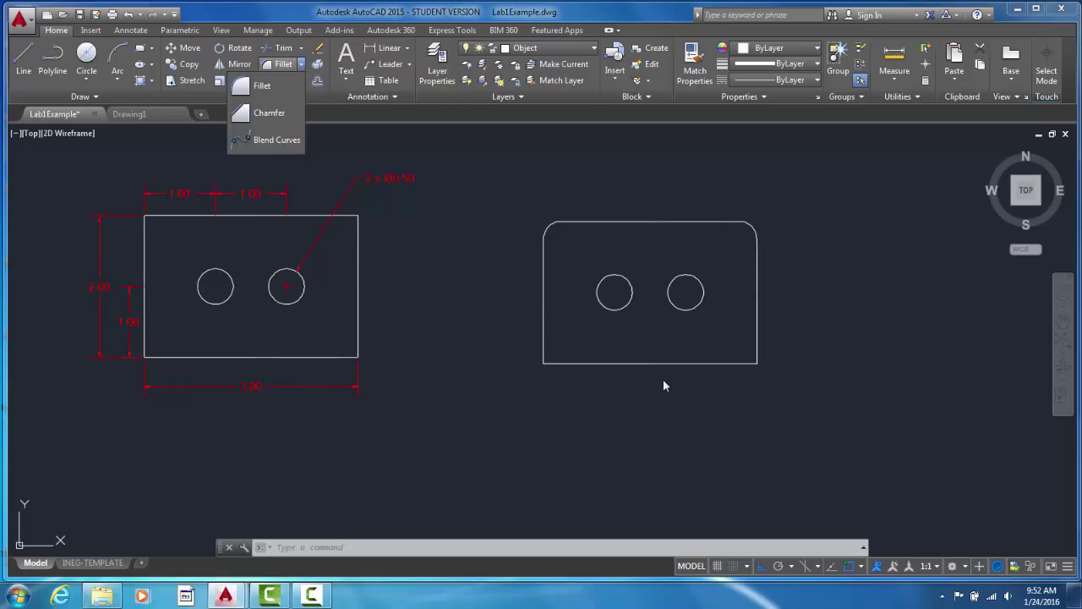
left_click(266, 115)
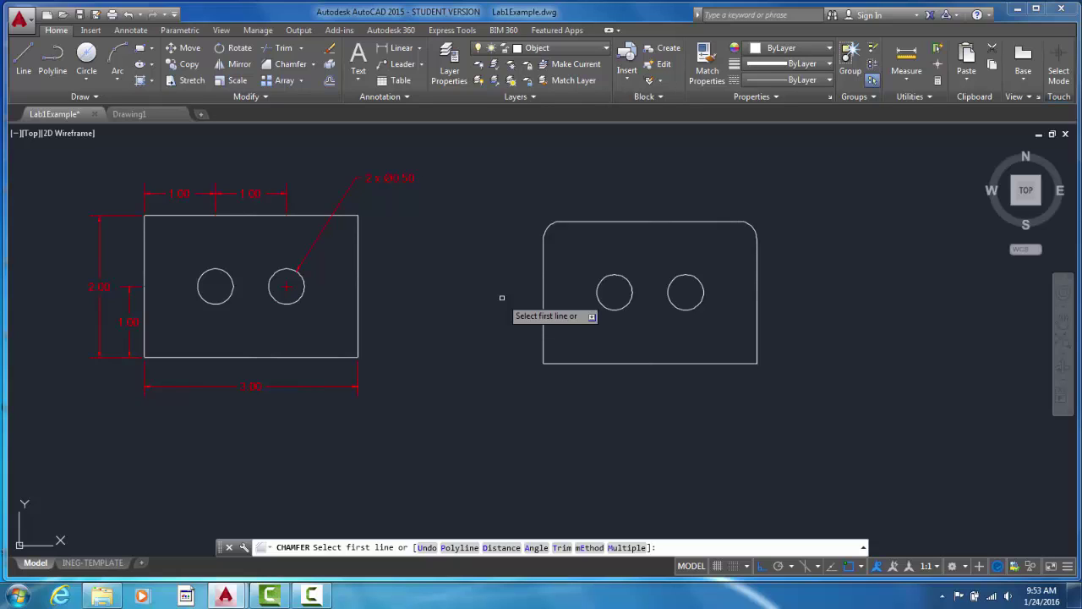
type("d")
key("Return")
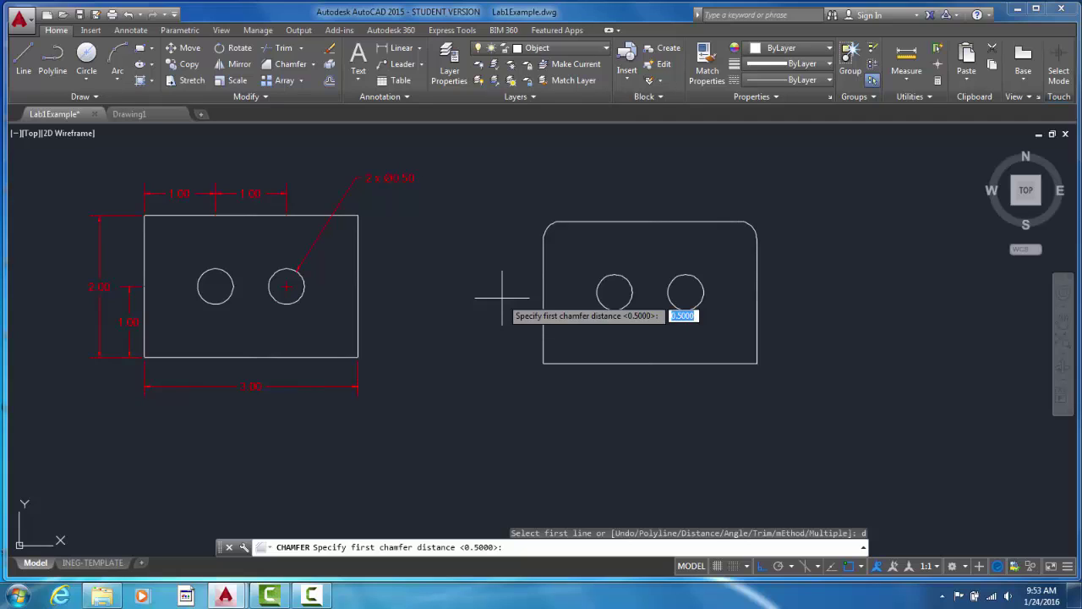
type(".25")
key("Return")
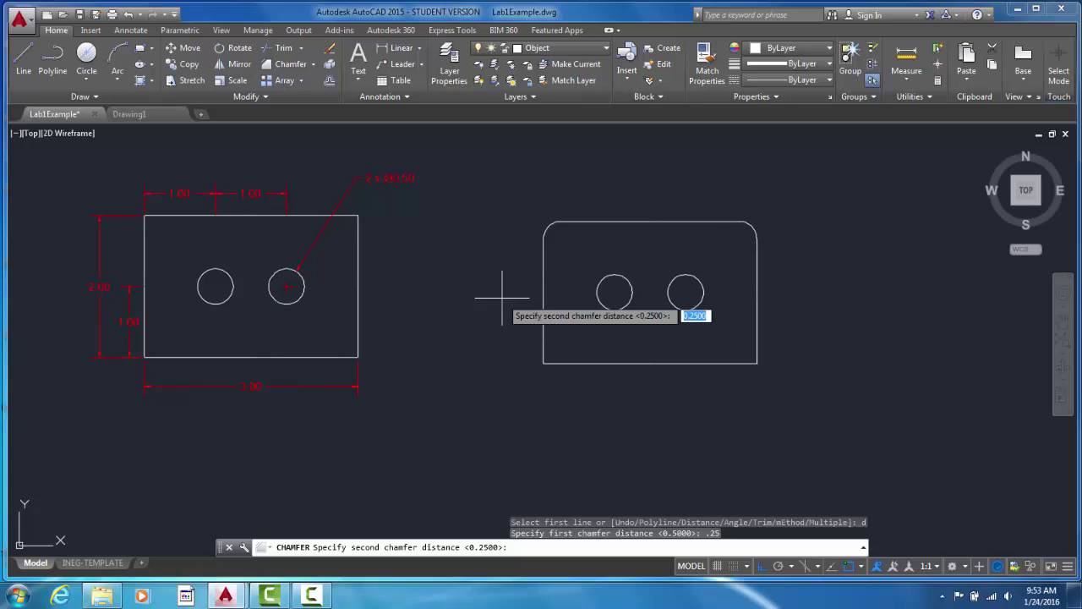
type(".125")
key("Return")
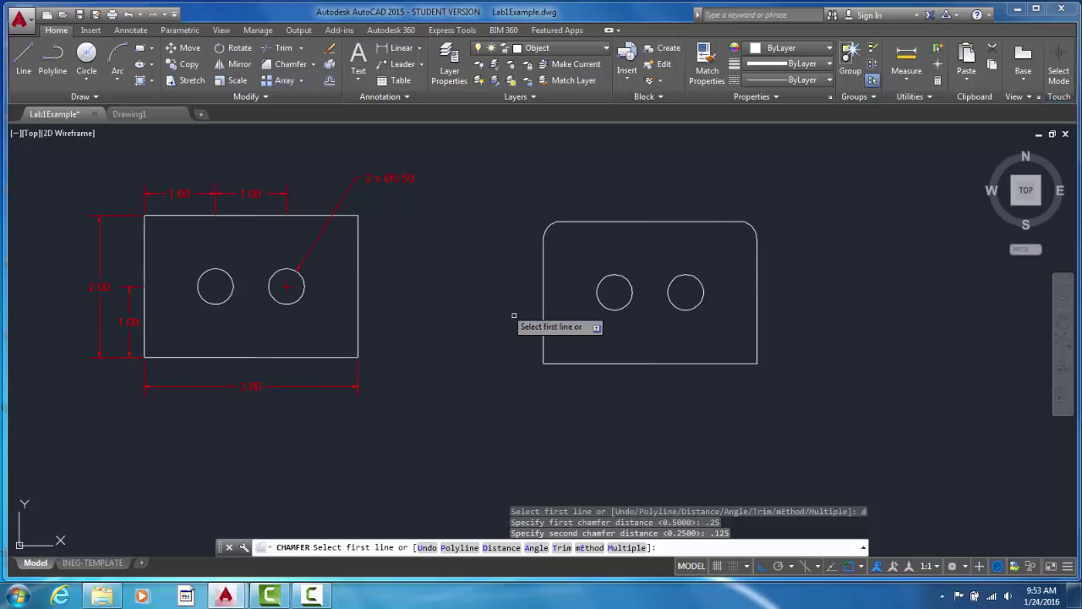
left_click(544, 349)
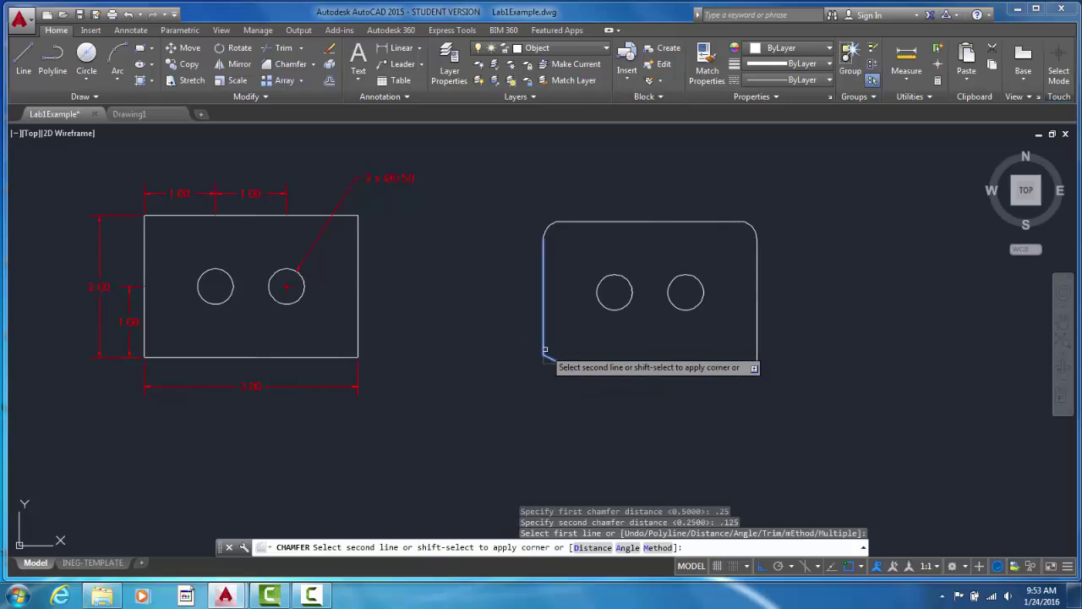
left_click(542, 304)
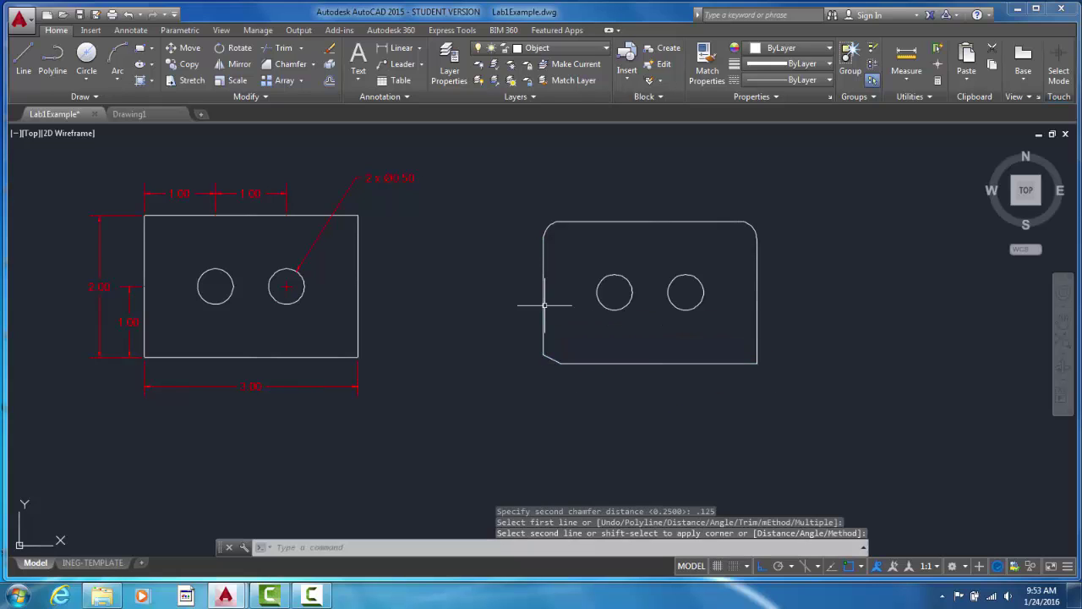